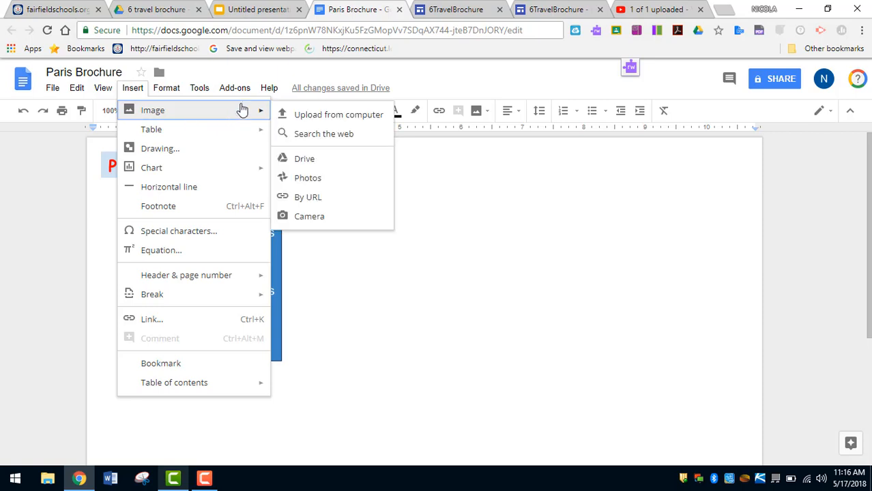
# Search the web for "paris france" images and insert the Eiffel Tower photo with blue sky into the document.
pyautogui.click(323, 134)
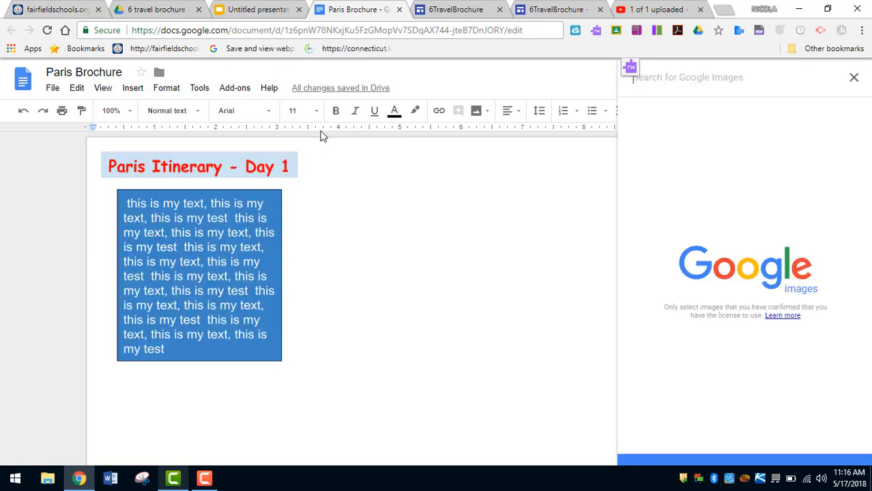
pyautogui.write('pa')
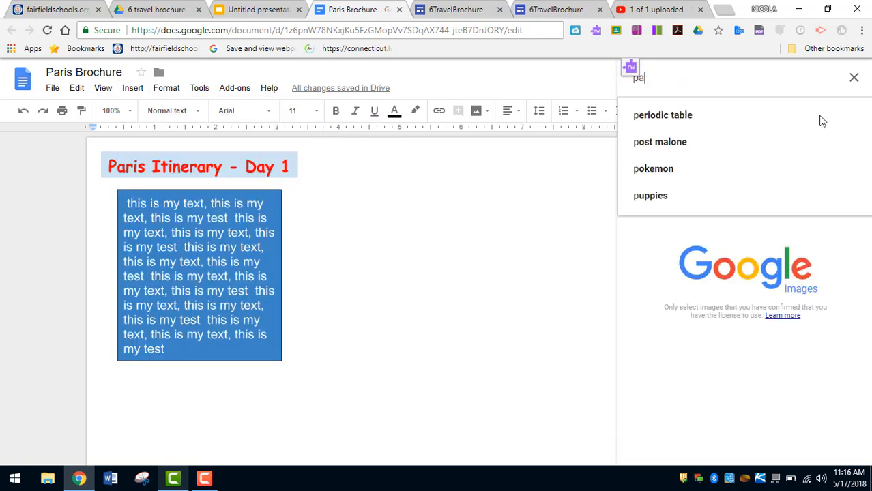
pyautogui.write('ris france')
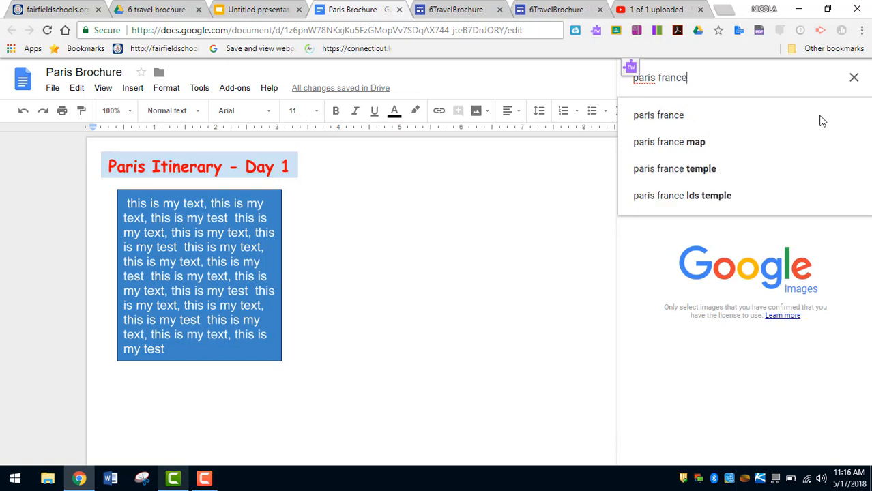
pyautogui.press('Return')
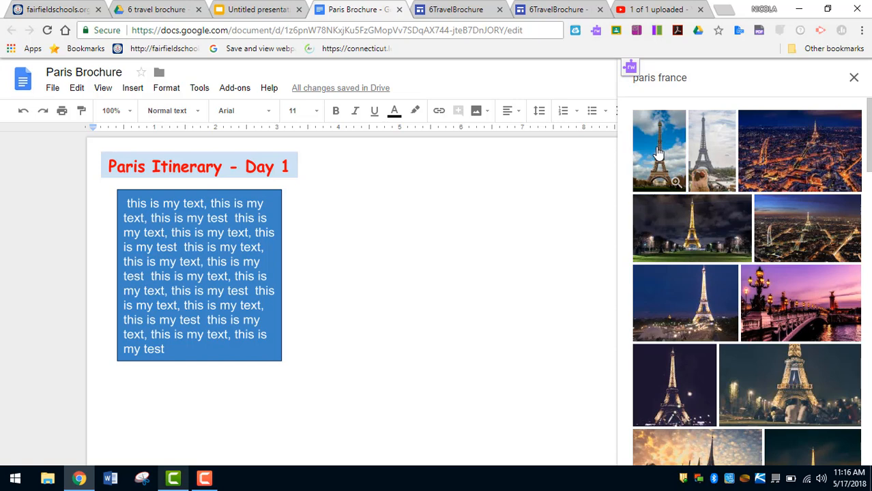
pyautogui.click(653, 186)
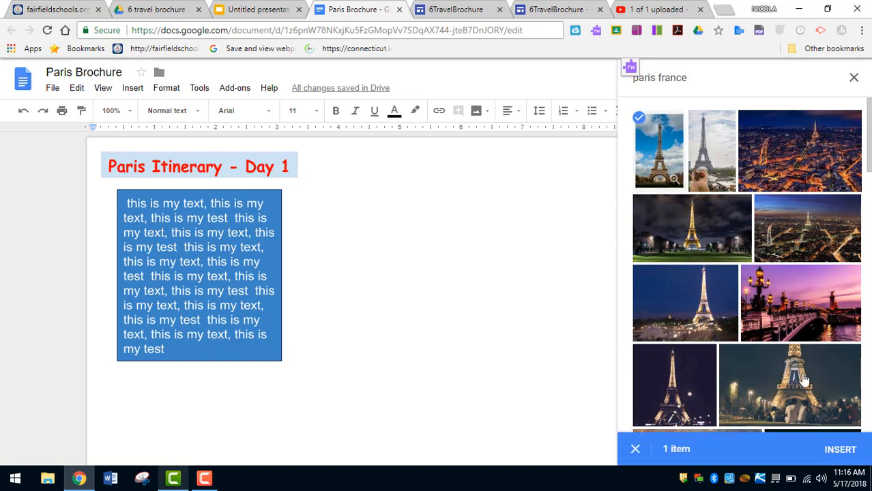
pyautogui.click(842, 452)
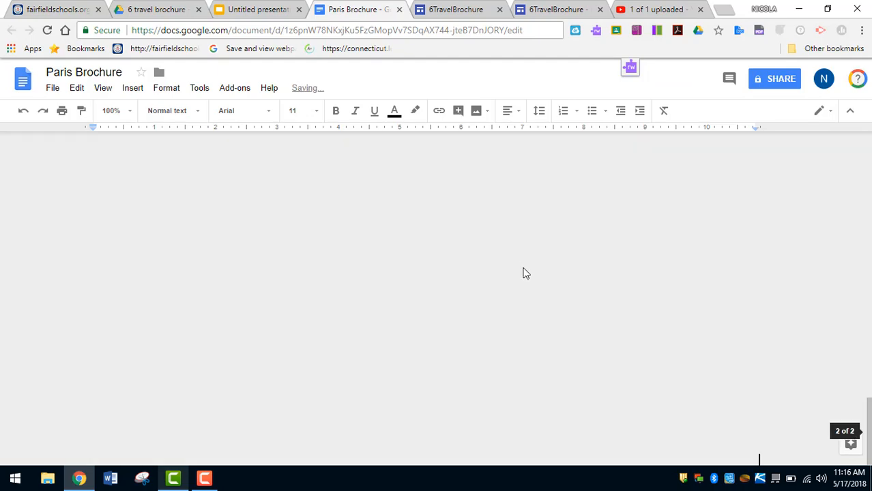
# Shrink the inserted Eiffel Tower image to a small thumbnail about 1 inch wide beside the itinerary title.
pyautogui.scroll(6, 566, 300)
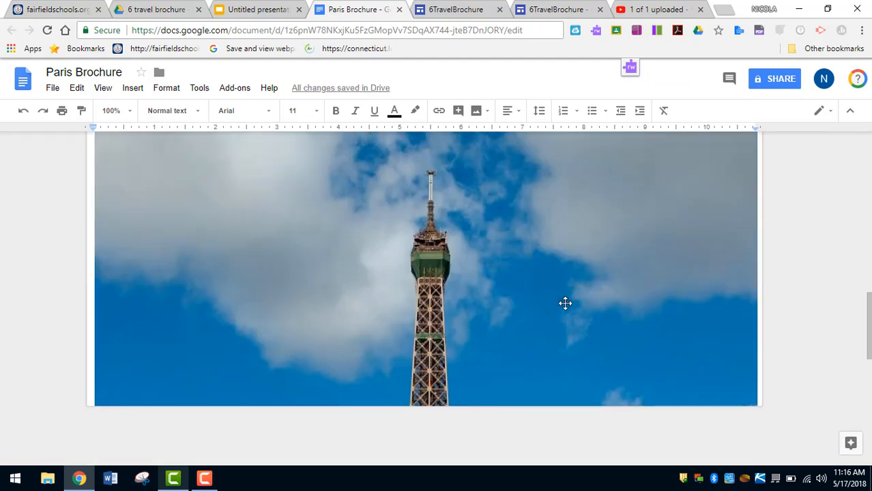
pyautogui.scroll(-2, 555, 310)
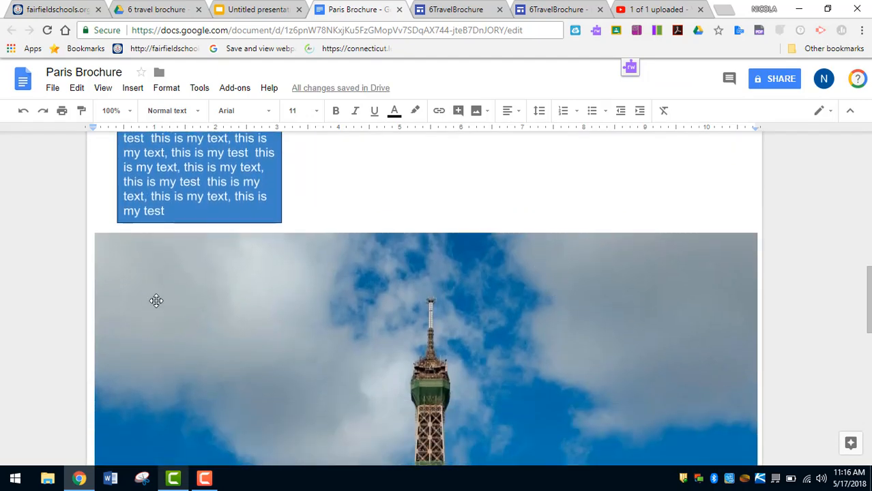
pyautogui.click(178, 300)
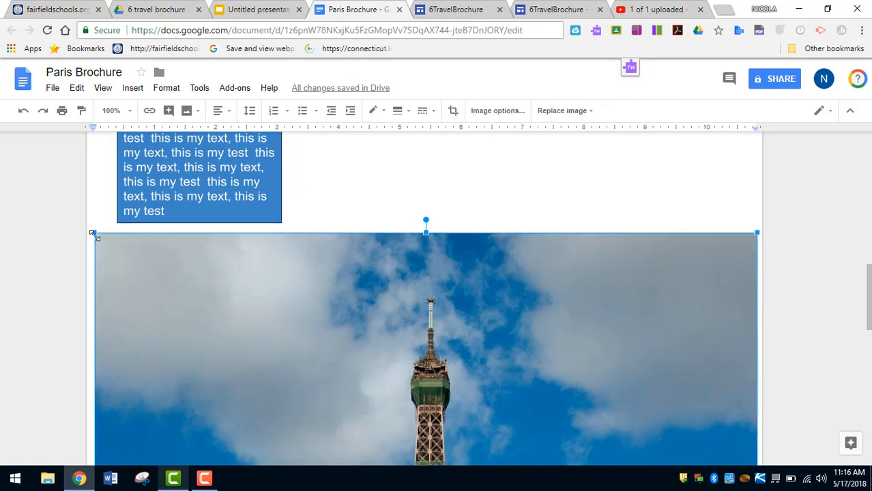
pyautogui.moveTo(94, 234); pyautogui.dragTo(263, 437)
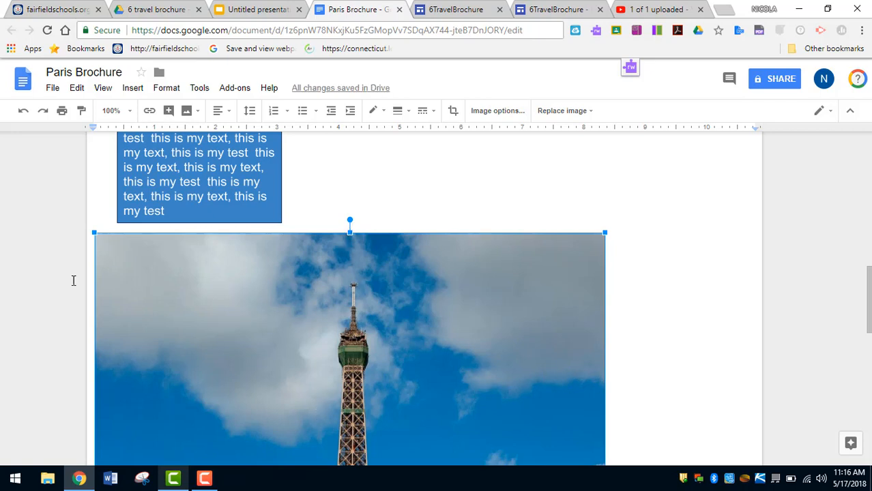
pyautogui.moveTo(94, 233); pyautogui.dragTo(286, 444)
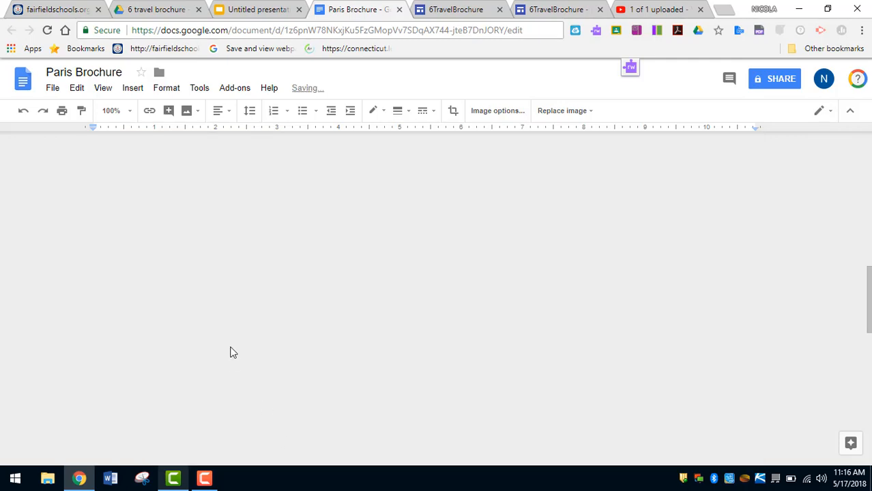
pyautogui.scroll(5, 338, 326)
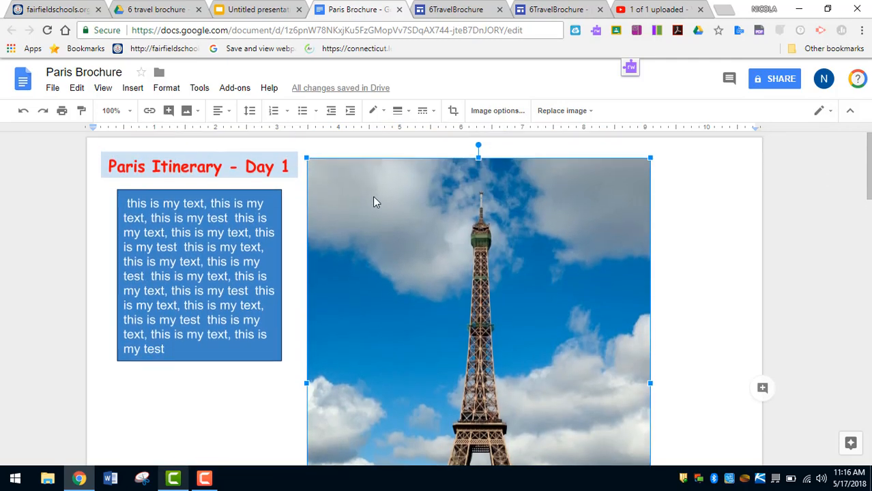
pyautogui.moveTo(306, 157); pyautogui.dragTo(515, 427)
pyautogui.moveTo(310, 167); pyautogui.dragTo(433, 326)
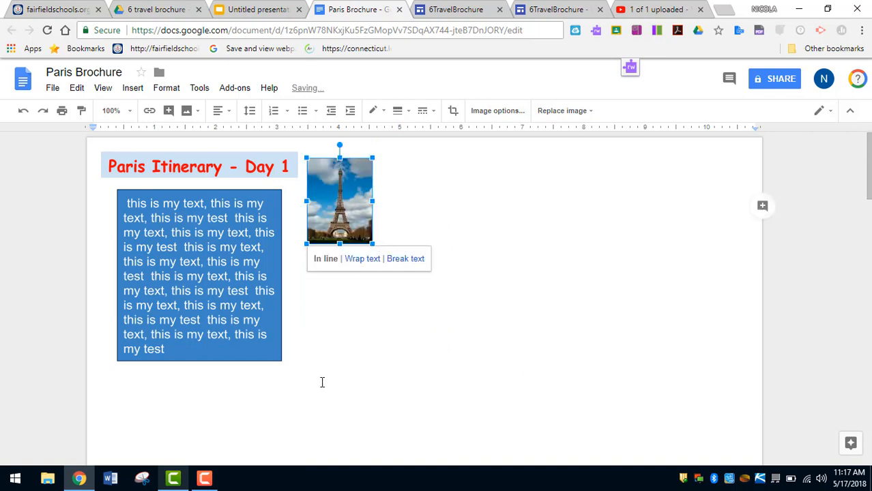
# Wrap text around the Eiffel Tower image and place it over the blue text box's lower edge, rotated about 19°.
pyautogui.click(363, 260)
pyautogui.moveTo(348, 215); pyautogui.dragTo(215, 390)
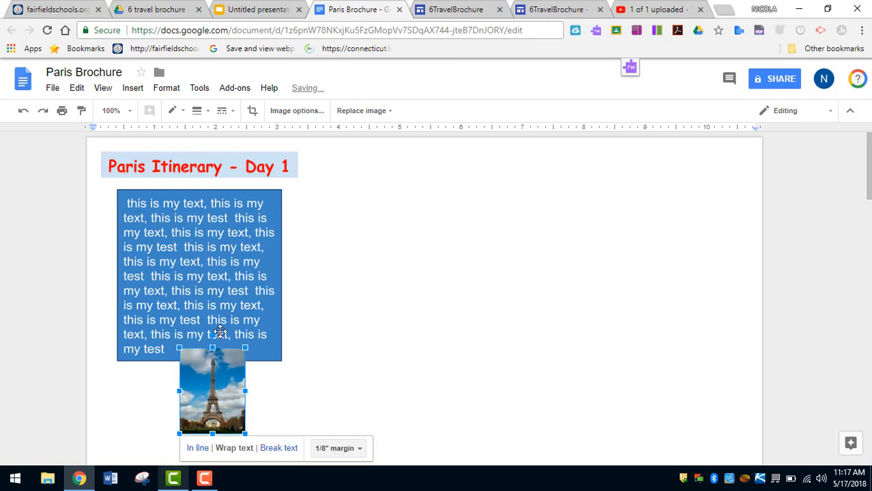
pyautogui.moveTo(212, 335); pyautogui.dragTo(231, 338)
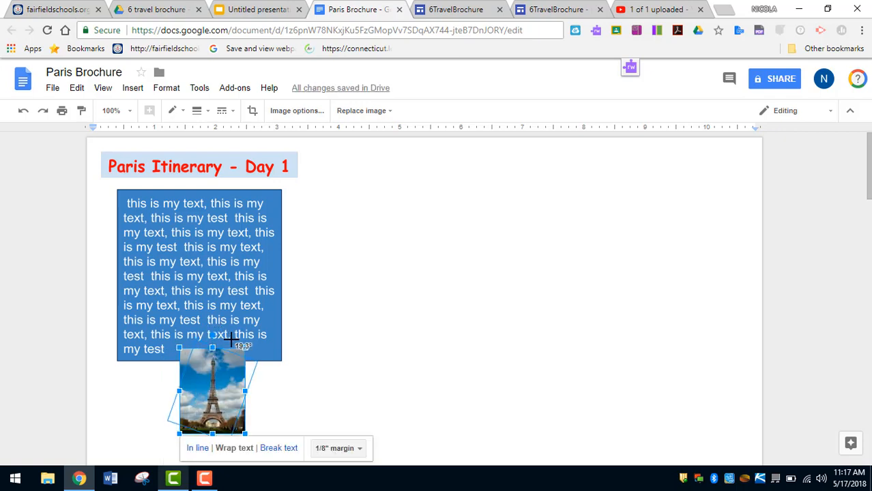
# Delete the tilted Eiffel Tower image from the document.
pyautogui.moveTo(218, 392); pyautogui.dragTo(204, 417)
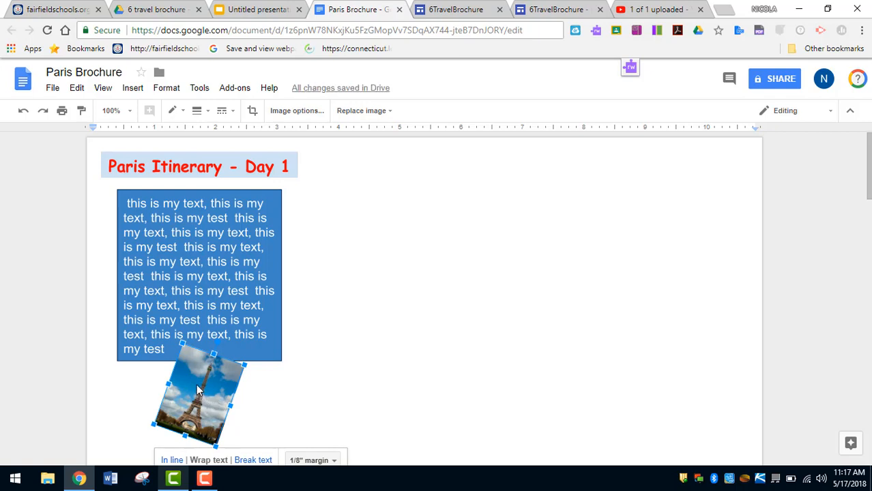
pyautogui.press('Delete')
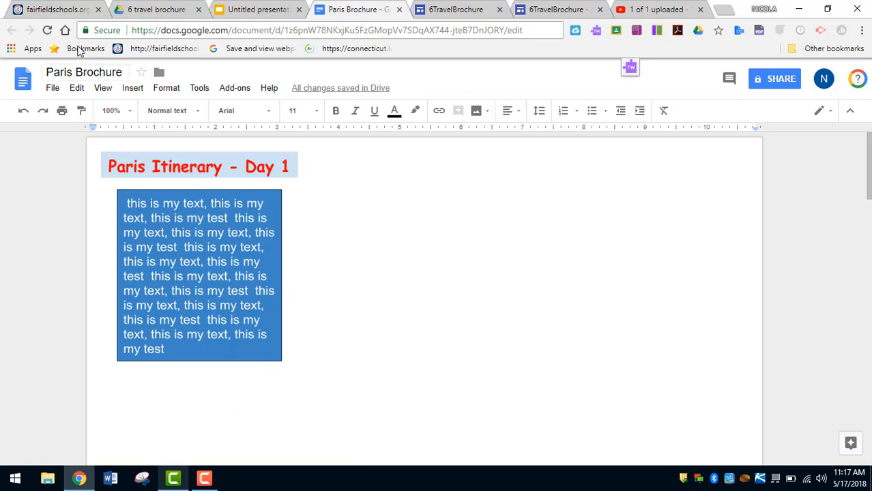
# Create a new drawing in the document and insert the blue-sky Eiffel Tower photo from a "paris france" image search.
pyautogui.click(130, 88)
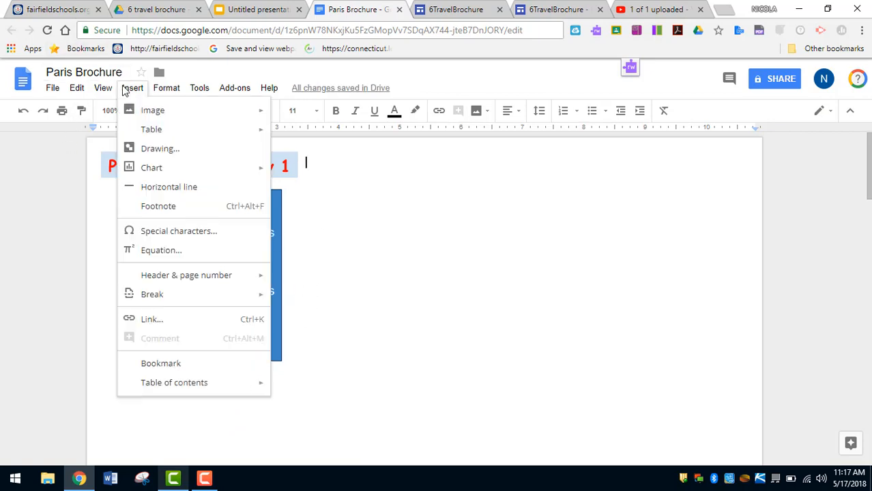
pyautogui.click(152, 152)
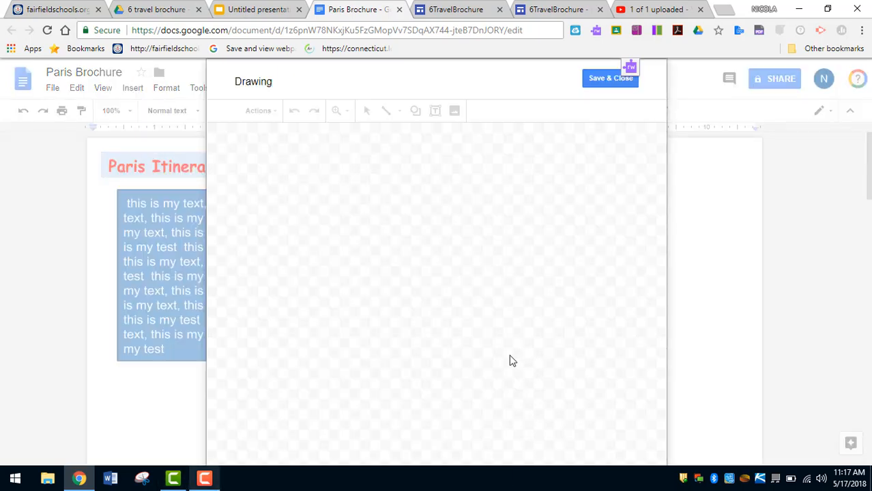
pyautogui.click(454, 111)
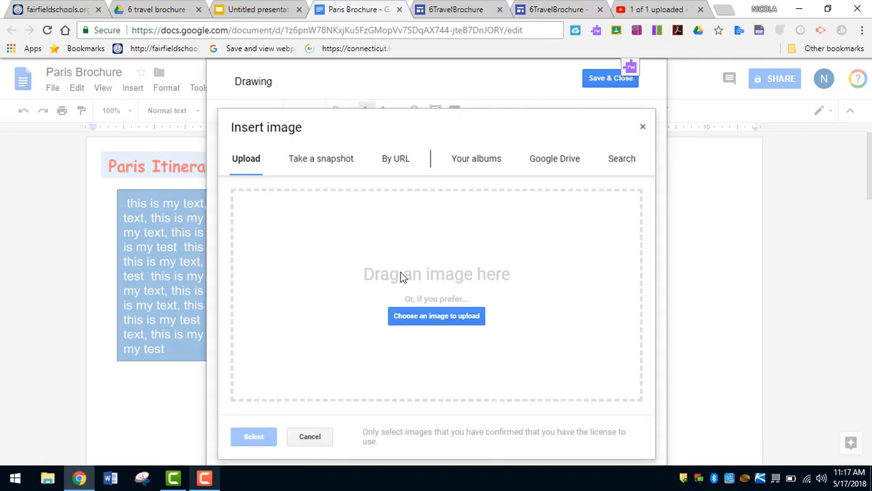
pyautogui.click(625, 157)
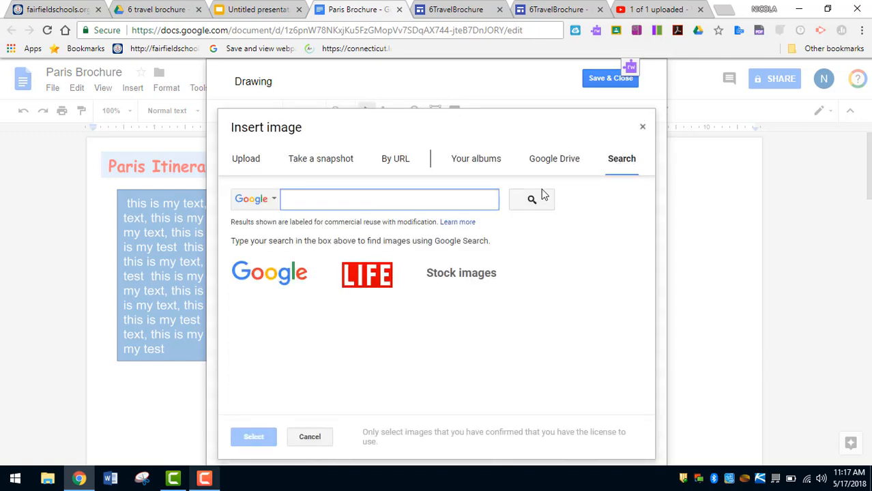
pyautogui.write('paris france')
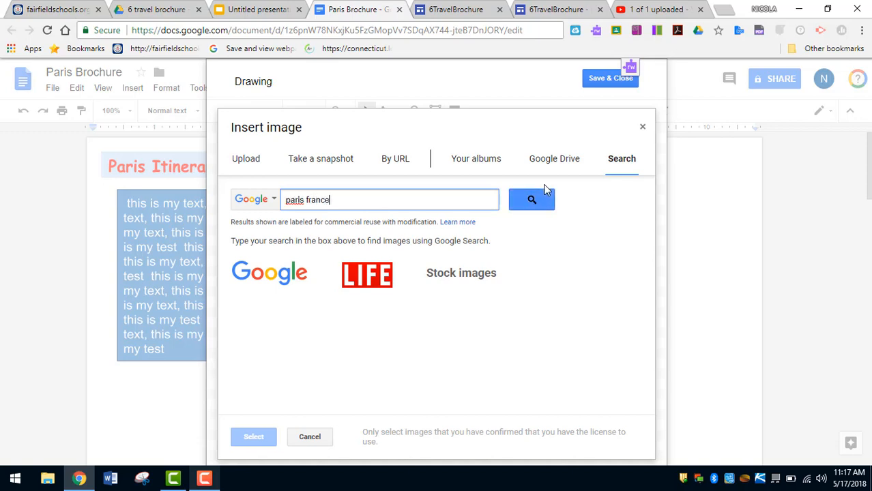
pyautogui.click(545, 192)
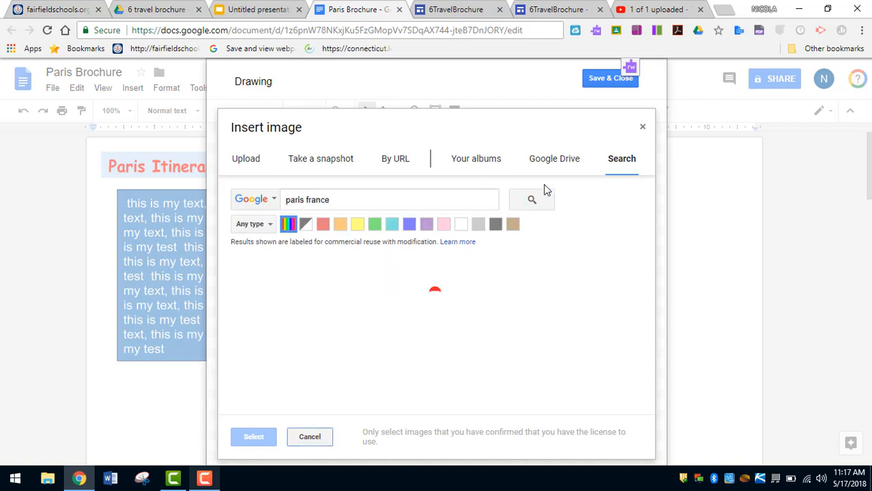
pyautogui.click(281, 302)
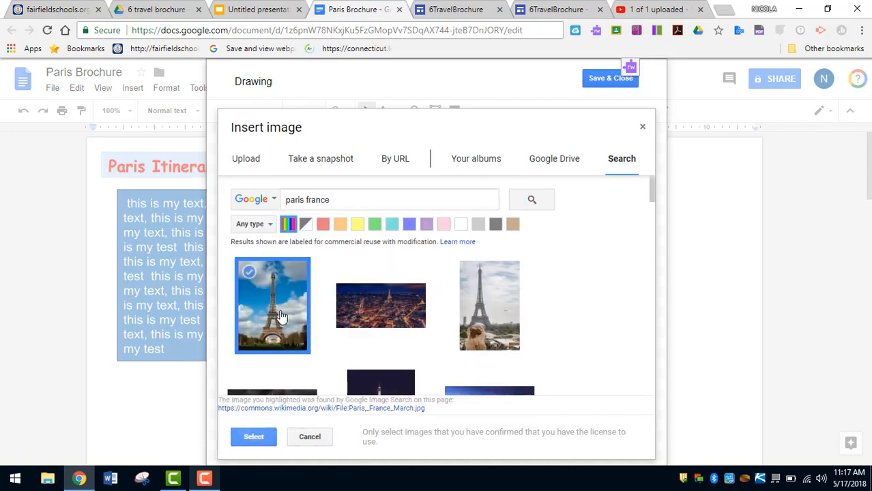
pyautogui.click(254, 436)
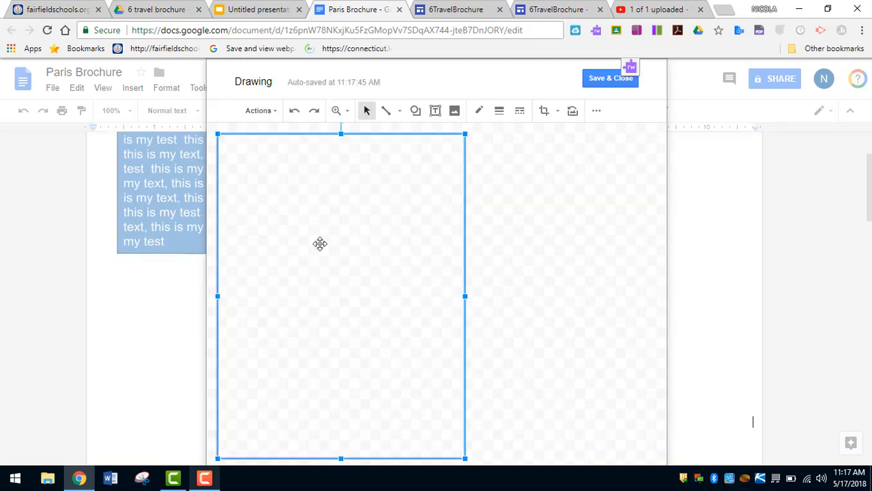
# Shrink the Eiffel Tower image to a small thumbnail and place it in the upper-left area of the drawing canvas.
pyautogui.moveTo(217, 134); pyautogui.dragTo(397, 369)
pyautogui.moveTo(427, 405)
pyautogui.mouseDown()
pyautogui.moveTo(343, 242)
pyautogui.moveTo(300, 208)
pyautogui.mouseUp()
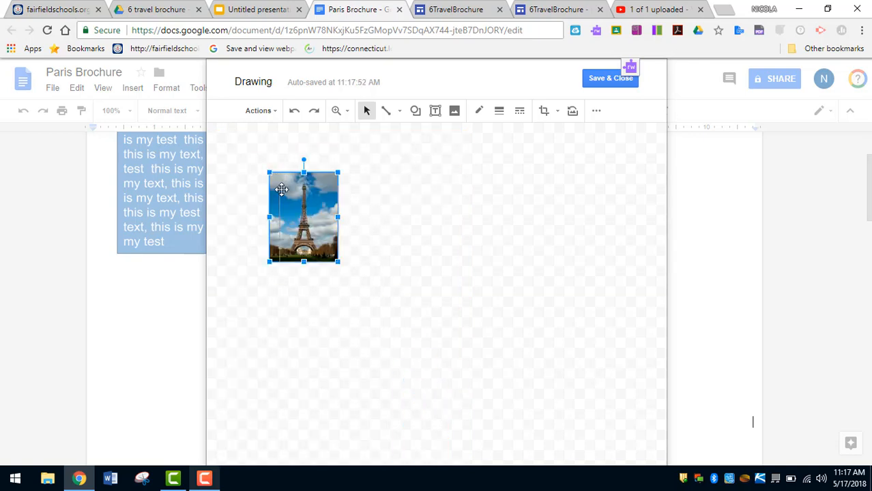
pyautogui.moveTo(267, 171)
pyautogui.mouseDown()
pyautogui.moveTo(279, 185)
pyautogui.moveTo(253, 170)
pyautogui.mouseUp()
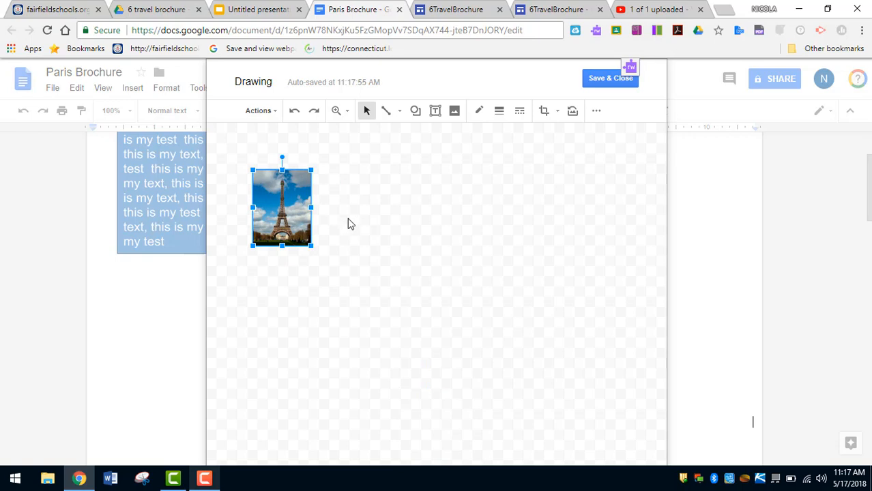
pyautogui.click(348, 219)
# Search for "arc de triomphe" and add the landscape photo of the arch under a blue sky to the drawing.
pyautogui.click(455, 110)
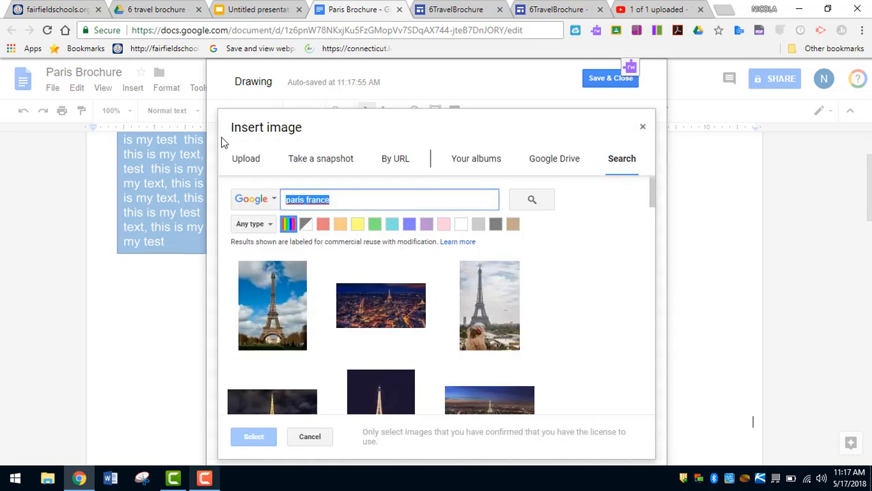
pyautogui.write('arc de triom')
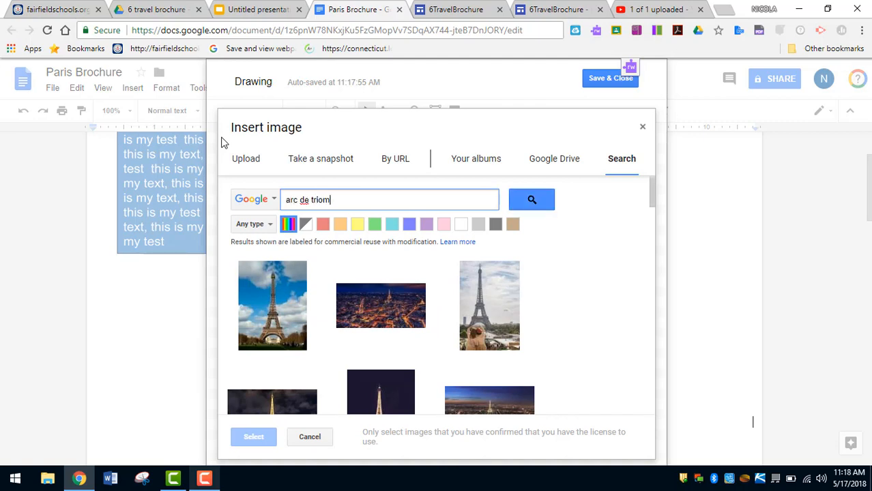
pyautogui.write('phe')
pyautogui.press('Return')
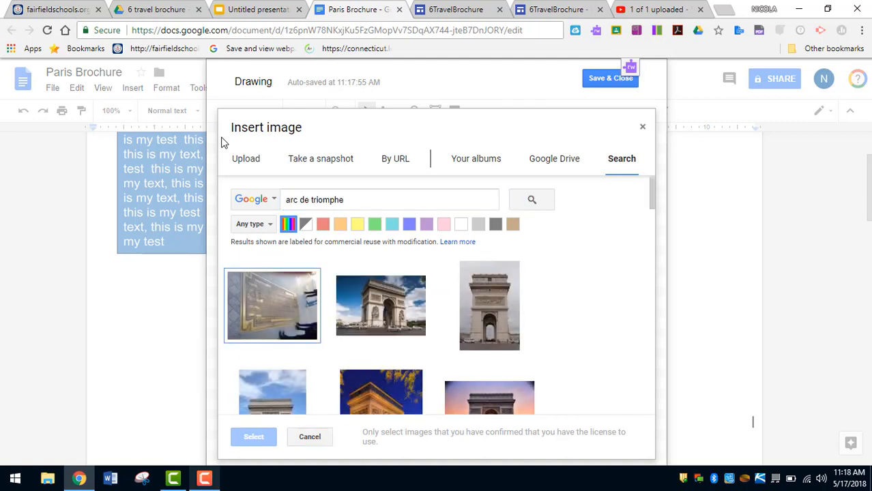
pyautogui.click(381, 305)
pyautogui.click(254, 436)
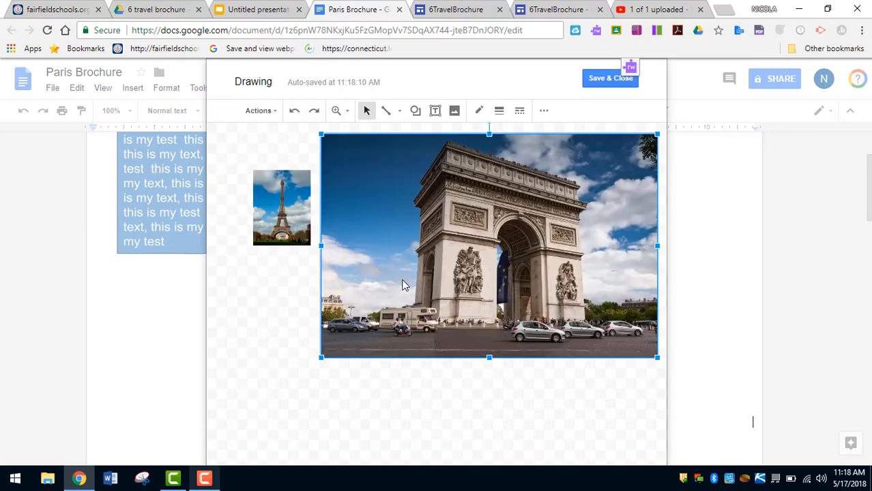
# Shrink the Arc de Triomphe image and position it overlapping the right side of the Eiffel Tower image.
pyautogui.moveTo(320, 134); pyautogui.dragTo(534, 275)
pyautogui.moveTo(395, 263); pyautogui.dragTo(342, 228)
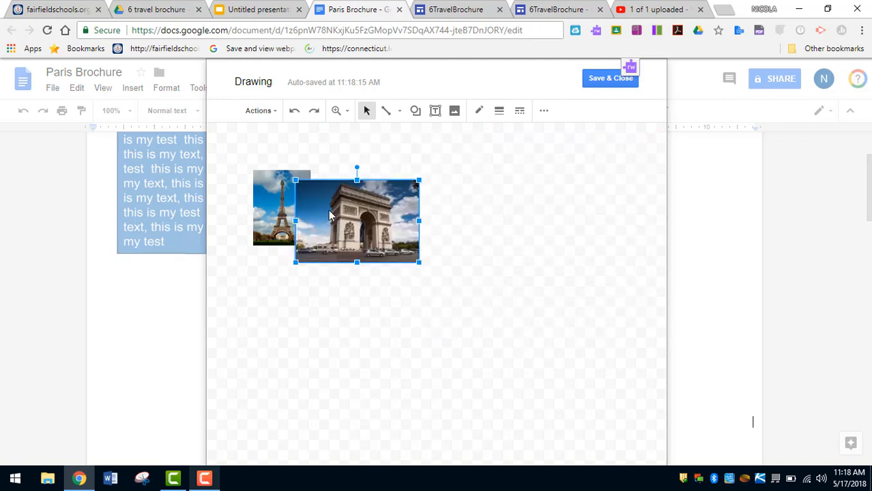
pyautogui.moveTo(295, 180); pyautogui.dragTo(312, 191)
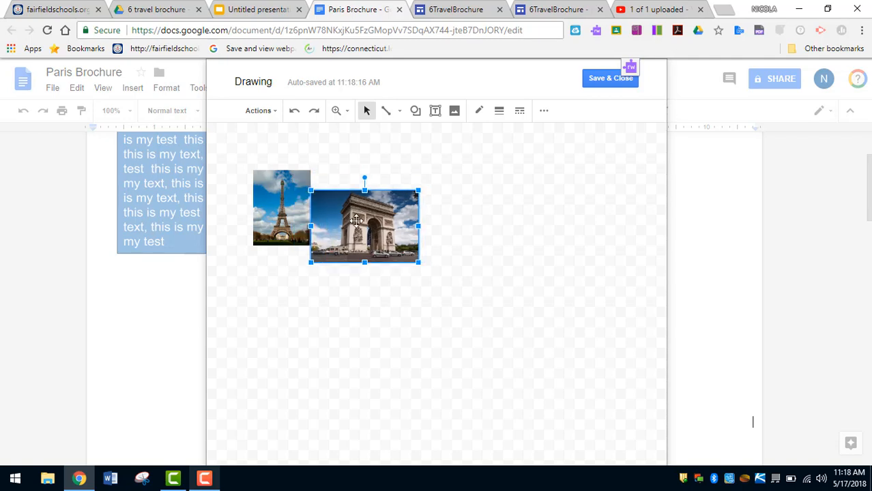
pyautogui.moveTo(357, 221); pyautogui.dragTo(339, 228)
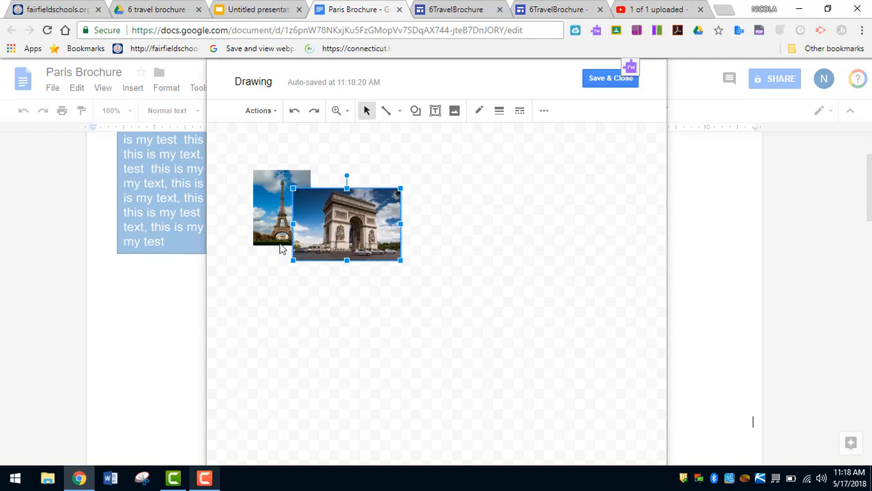
pyautogui.click(307, 321)
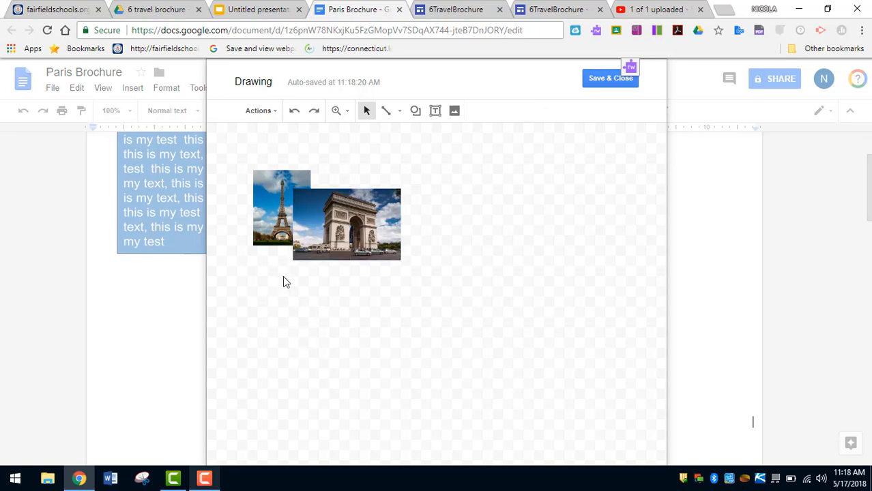
# Bring the Eiffel Tower image to the front and shift the Arc de Triomphe image slightly closer so they overlap more.
pyautogui.click(267, 198)
pyautogui.rightClick(275, 197)
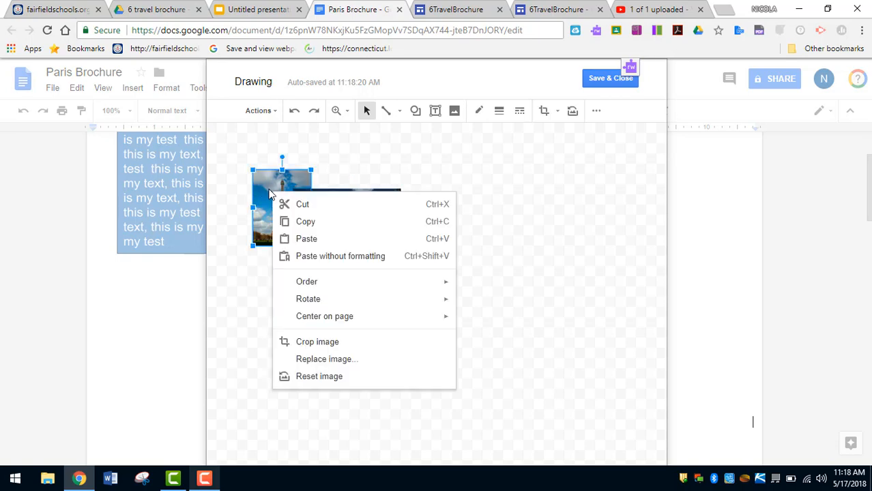
pyautogui.moveTo(326, 276)
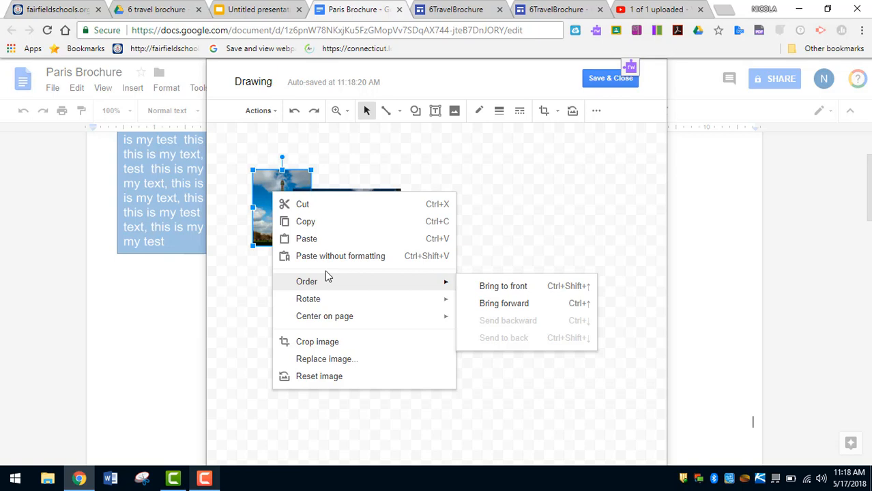
pyautogui.click(530, 288)
pyautogui.moveTo(361, 224); pyautogui.dragTo(360, 227)
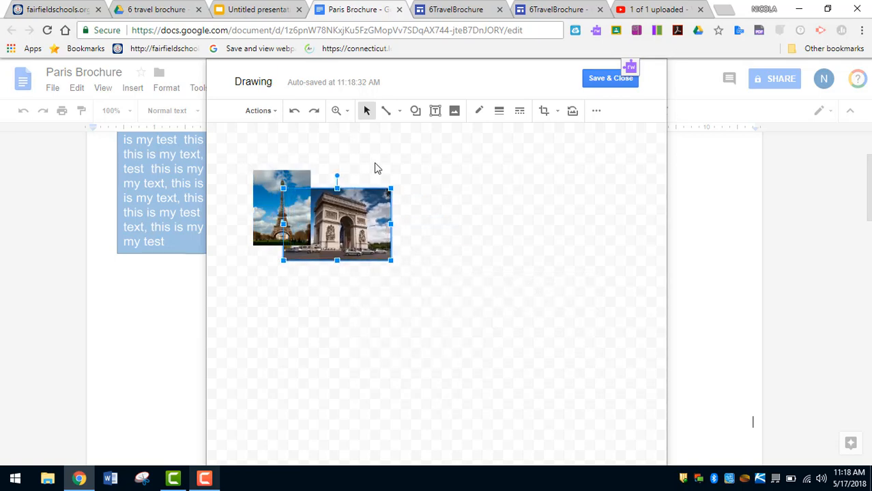
pyautogui.click(343, 301)
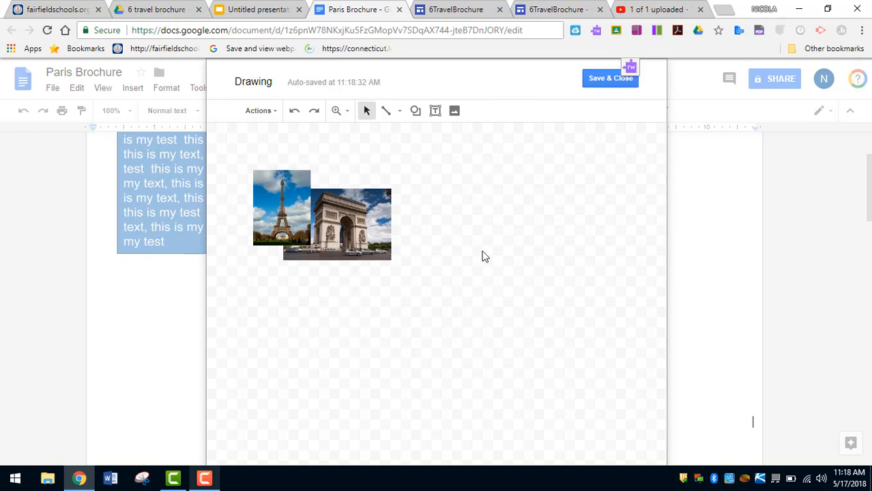
# Draw a wide oval covering most of both photos in the drawing.
pyautogui.click(415, 110)
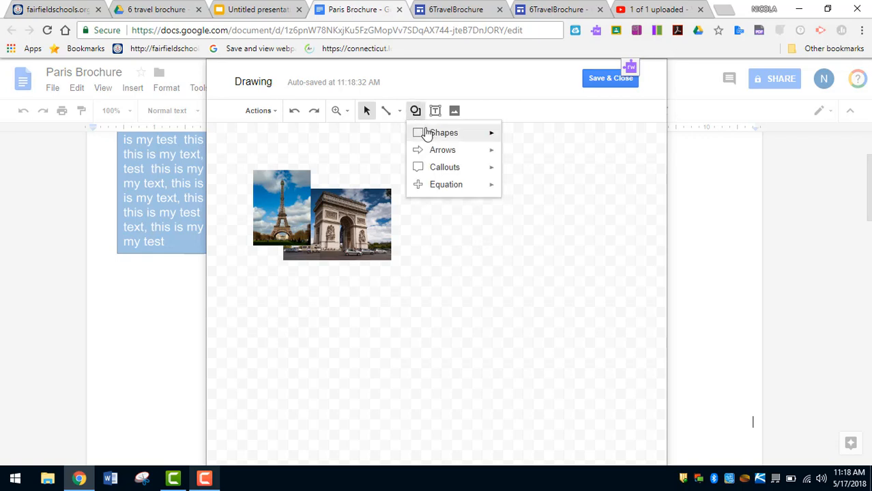
pyautogui.moveTo(428, 134)
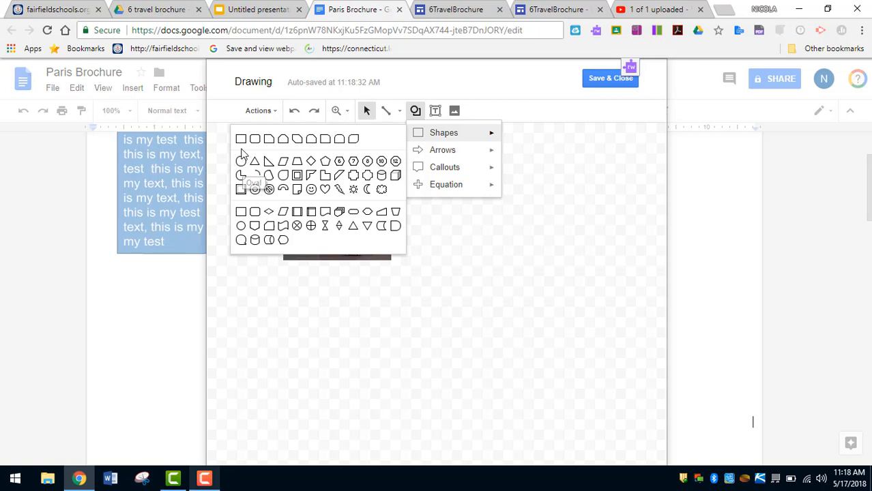
pyautogui.click(242, 162)
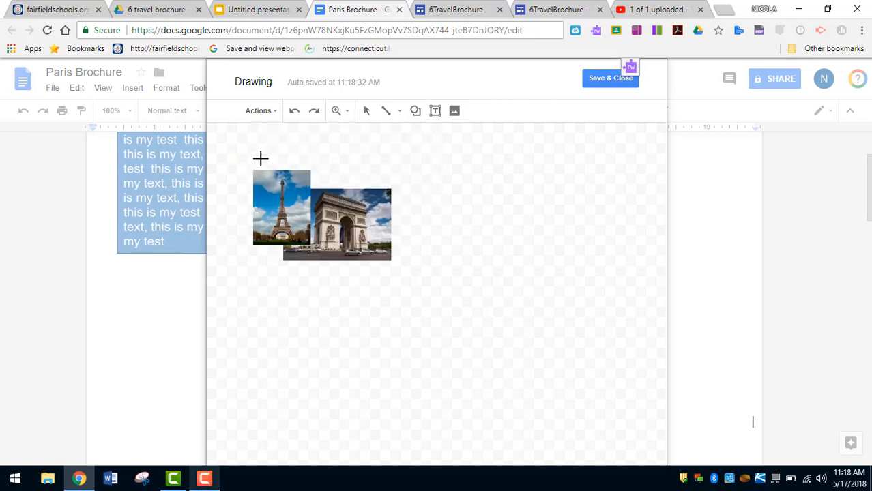
pyautogui.moveTo(246, 157); pyautogui.dragTo(405, 256)
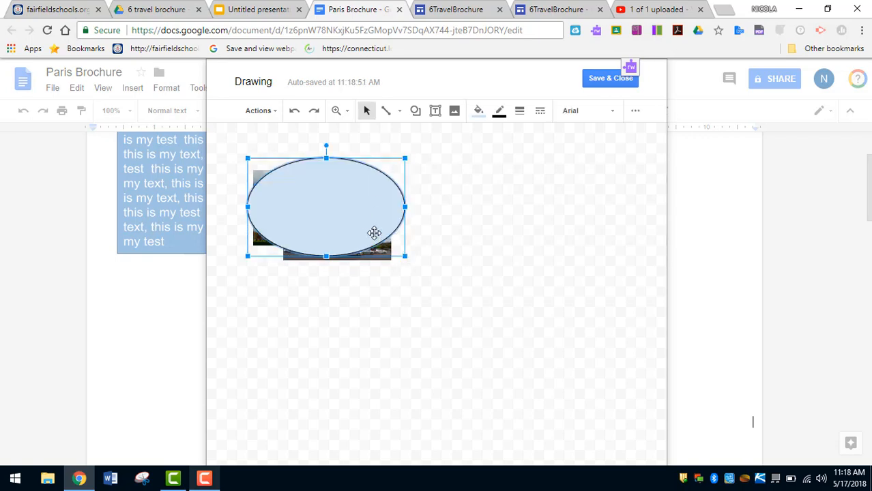
# Make the oval's outline transparent and fill the oval with dark blue.
pyautogui.click(499, 113)
pyautogui.click(608, 151)
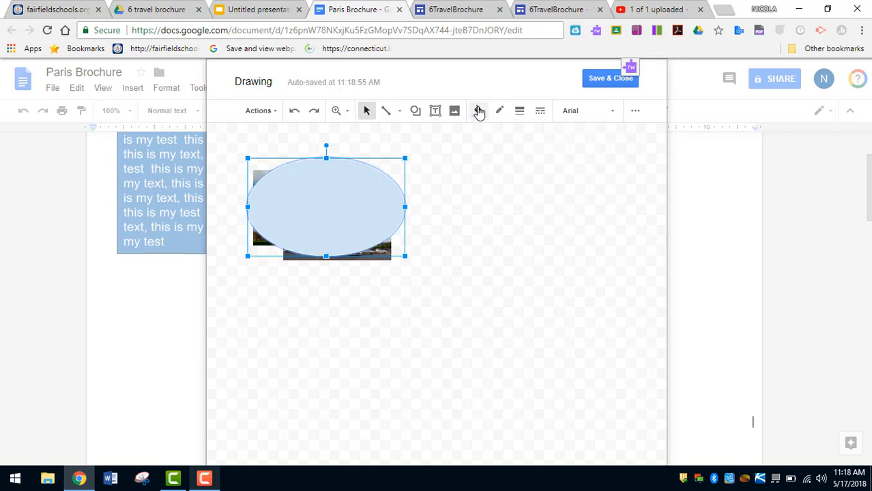
pyautogui.click(479, 112)
pyautogui.click(565, 268)
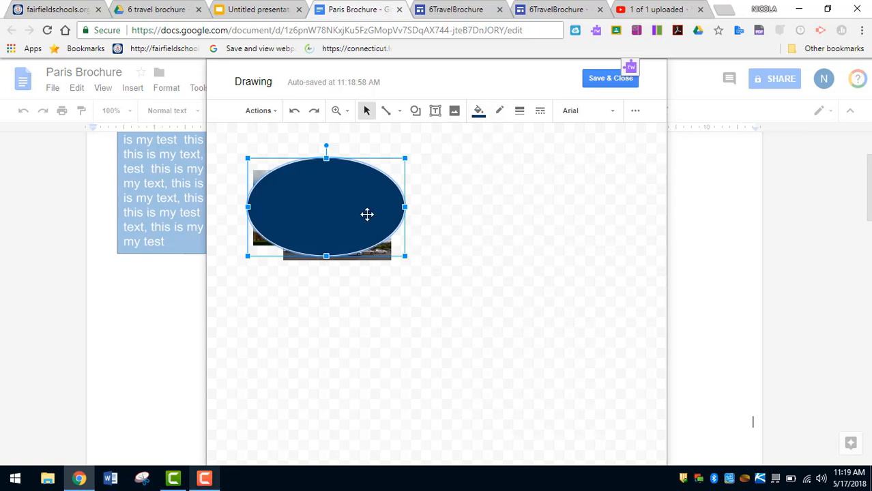
# Send the dark blue oval to the back, behind both photos.
pyautogui.rightClick(327, 199)
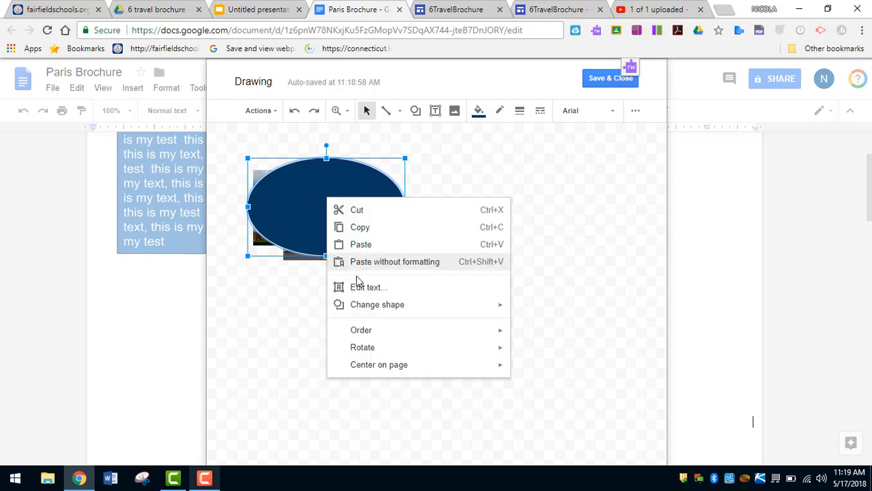
pyautogui.moveTo(442, 333)
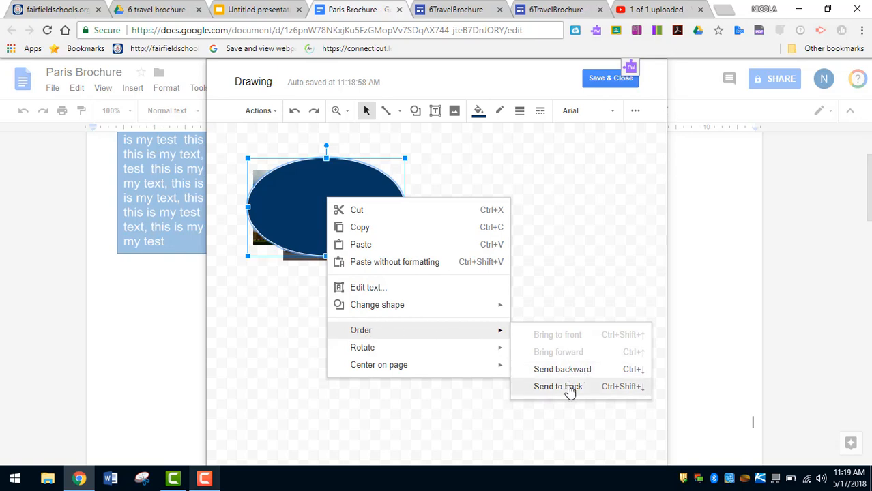
pyautogui.click(568, 386)
pyautogui.click(335, 313)
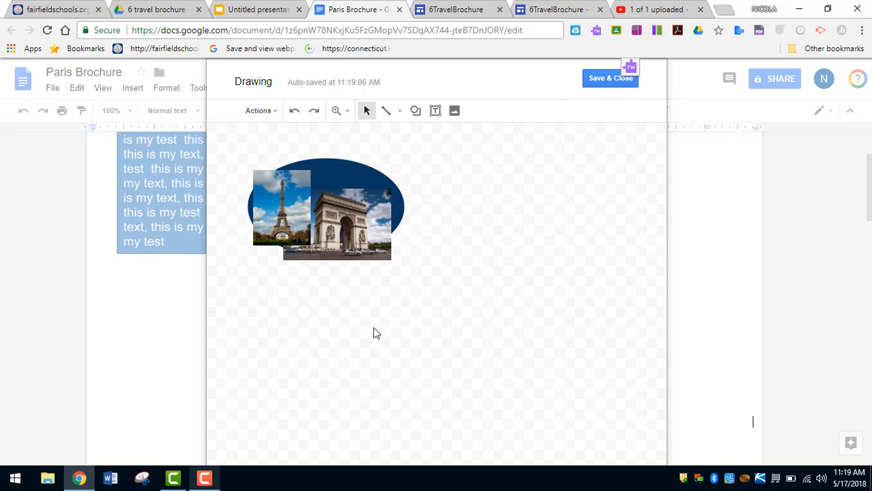
# Tilt the Eiffel Tower image slightly counterclockwise, to a rotation of about 352°.
pyautogui.click(328, 230)
pyautogui.click(286, 188)
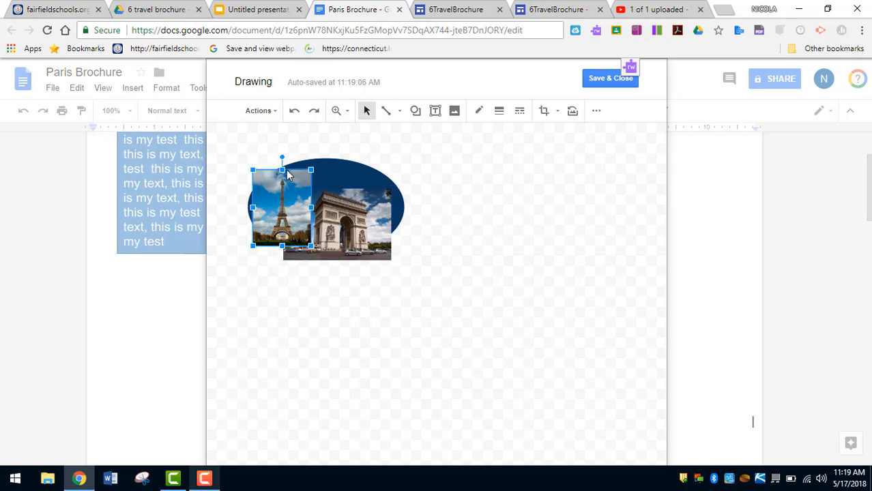
pyautogui.moveTo(281, 154); pyautogui.dragTo(271, 158)
pyautogui.click(277, 268)
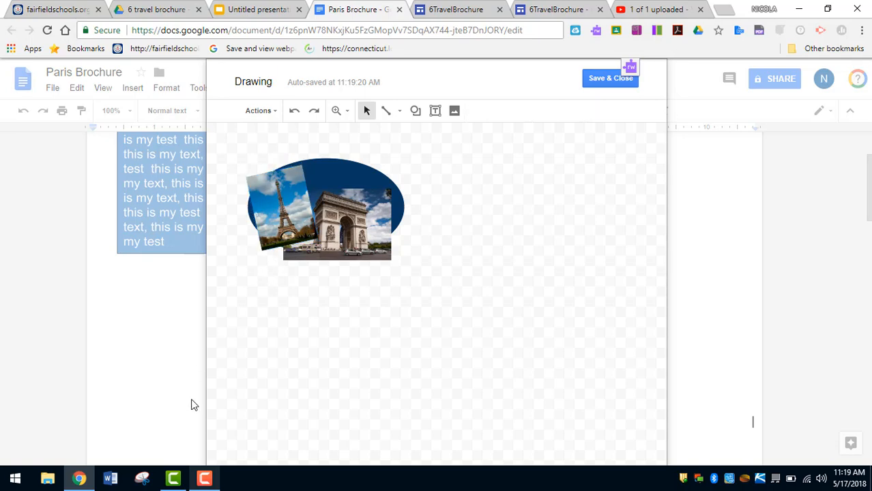
pyautogui.click(281, 203)
pyautogui.moveTo(269, 157); pyautogui.dragTo(272, 159)
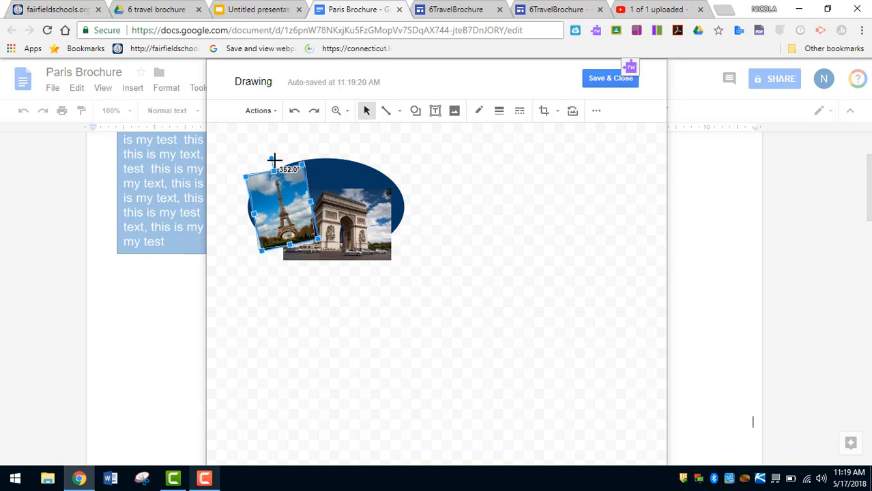
pyautogui.click(274, 313)
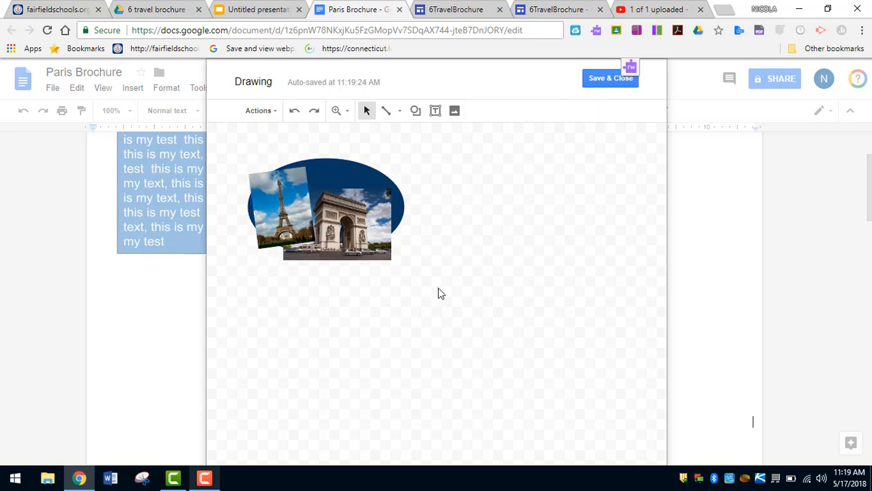
# Save the finished collage drawing into the document and shrink it slightly from its upper-left corner.
pyautogui.click(608, 79)
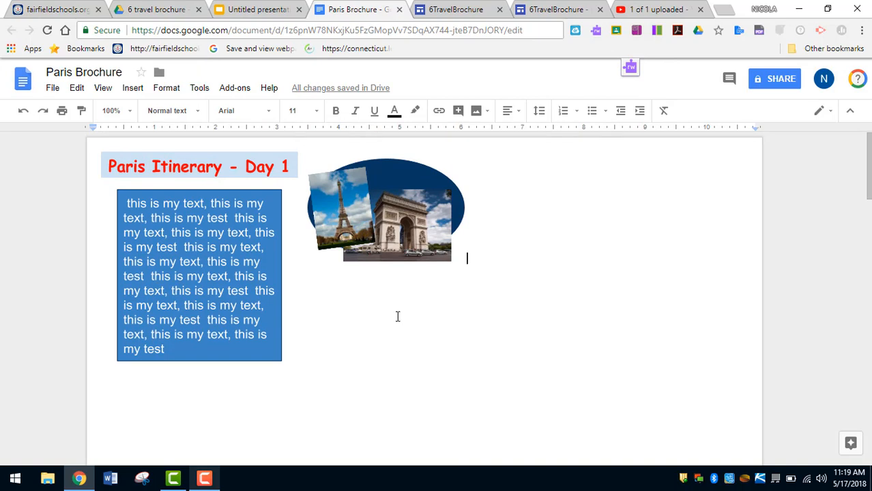
pyautogui.click(374, 203)
pyautogui.moveTo(306, 158); pyautogui.dragTo(333, 182)
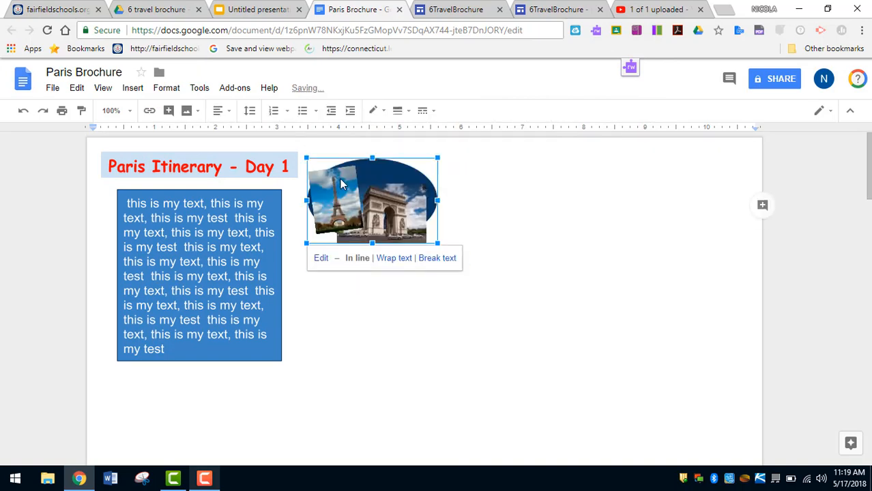
# Set the collage to Wrap text and move it below the blue text box, overlapping the box's lower edge.
pyautogui.click(394, 261)
pyautogui.moveTo(380, 211); pyautogui.dragTo(221, 395)
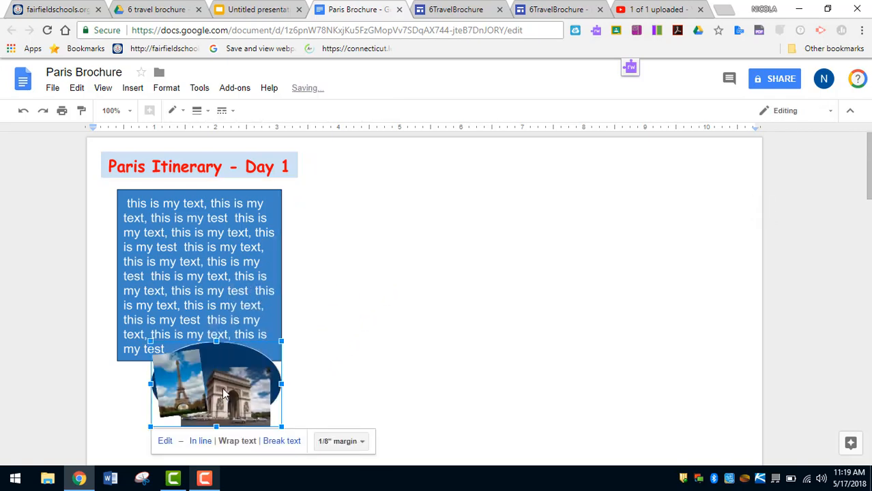
pyautogui.click(357, 339)
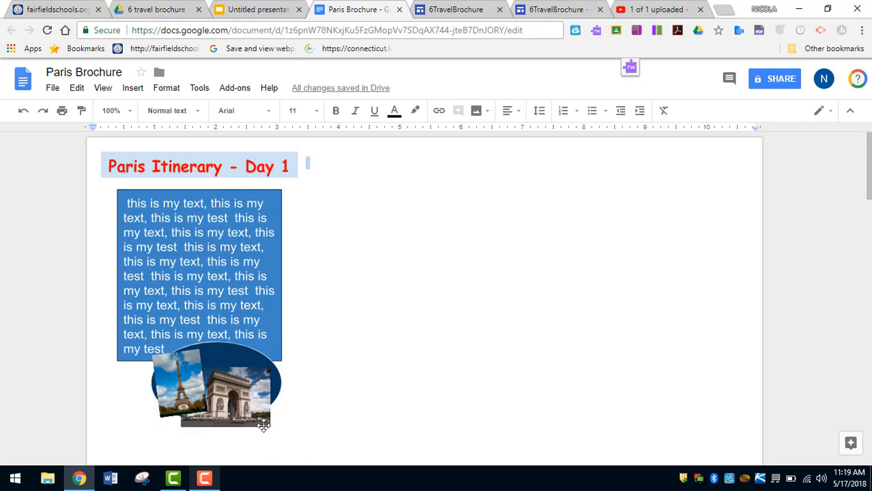
pyautogui.click(207, 381)
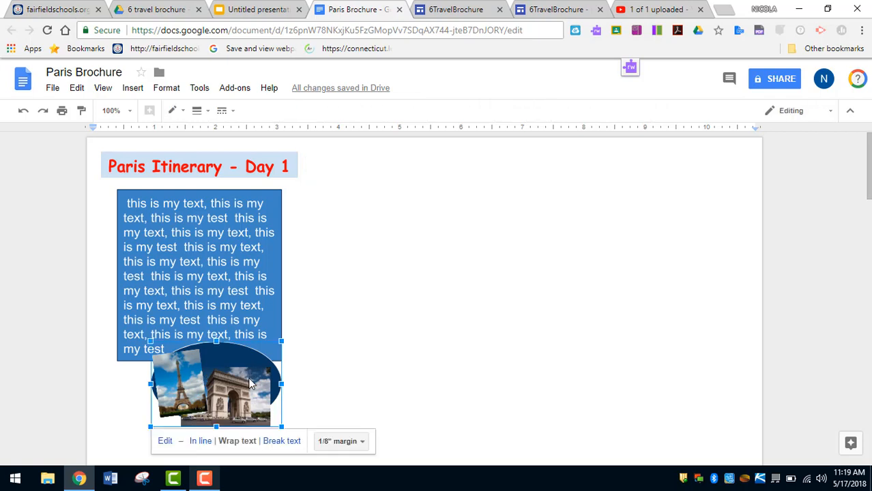
pyautogui.click(385, 354)
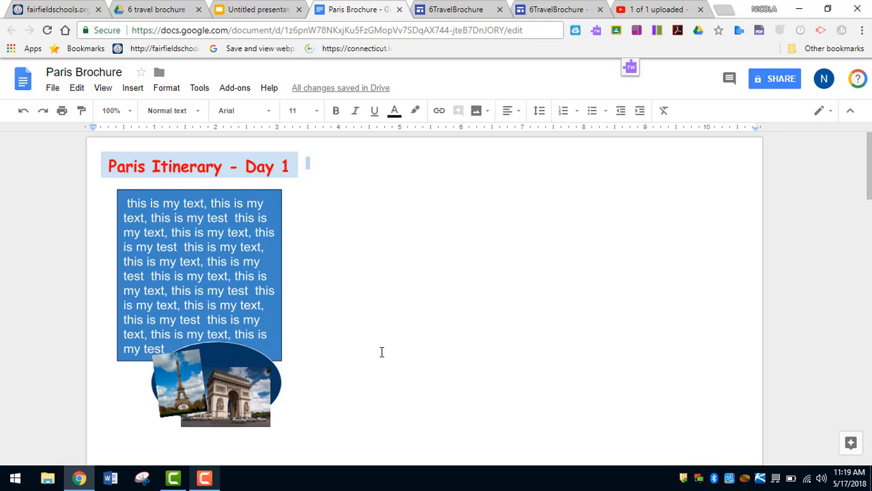
pyautogui.click(132, 91)
pyautogui.moveTo(144, 112)
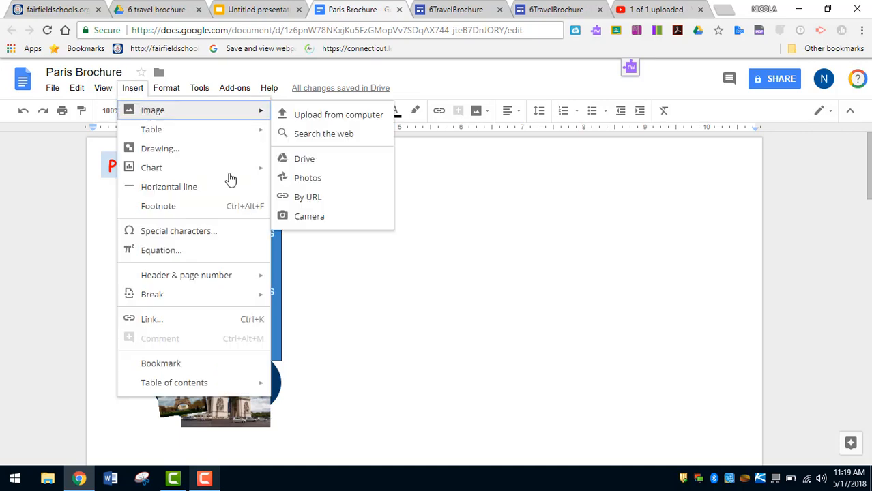
pyautogui.click(503, 287)
pyautogui.click(132, 88)
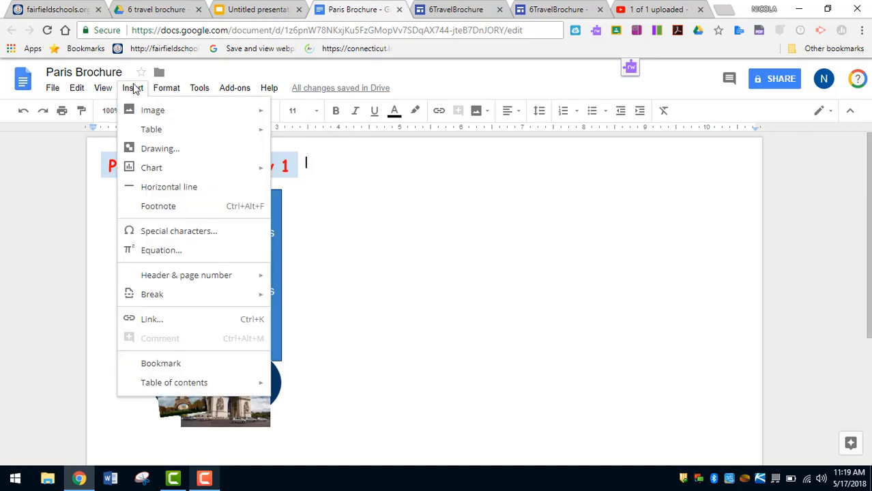
pyautogui.click(157, 148)
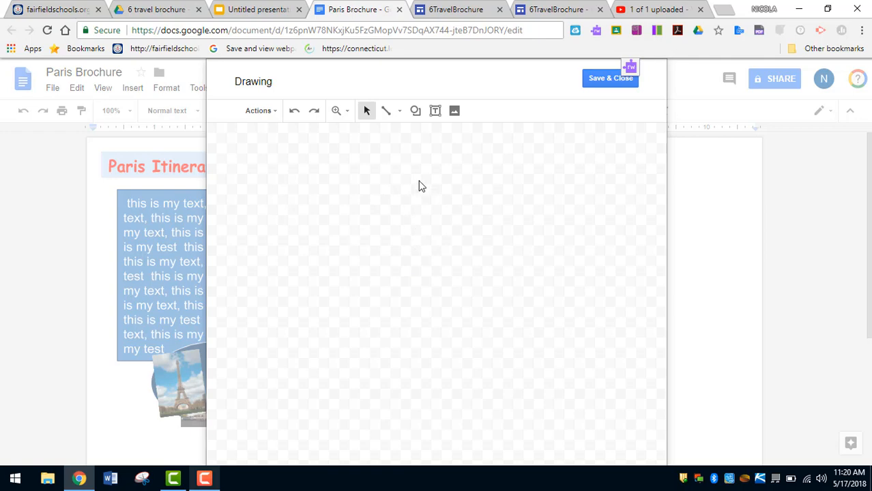
pyautogui.click(608, 80)
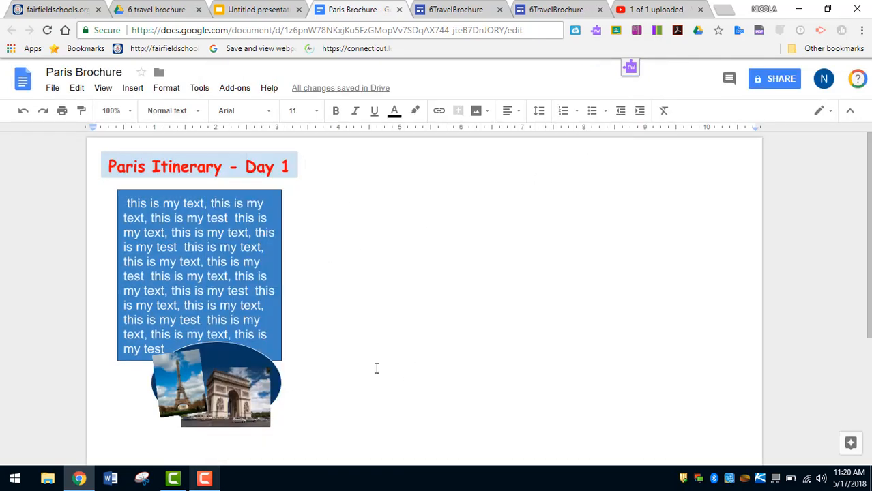